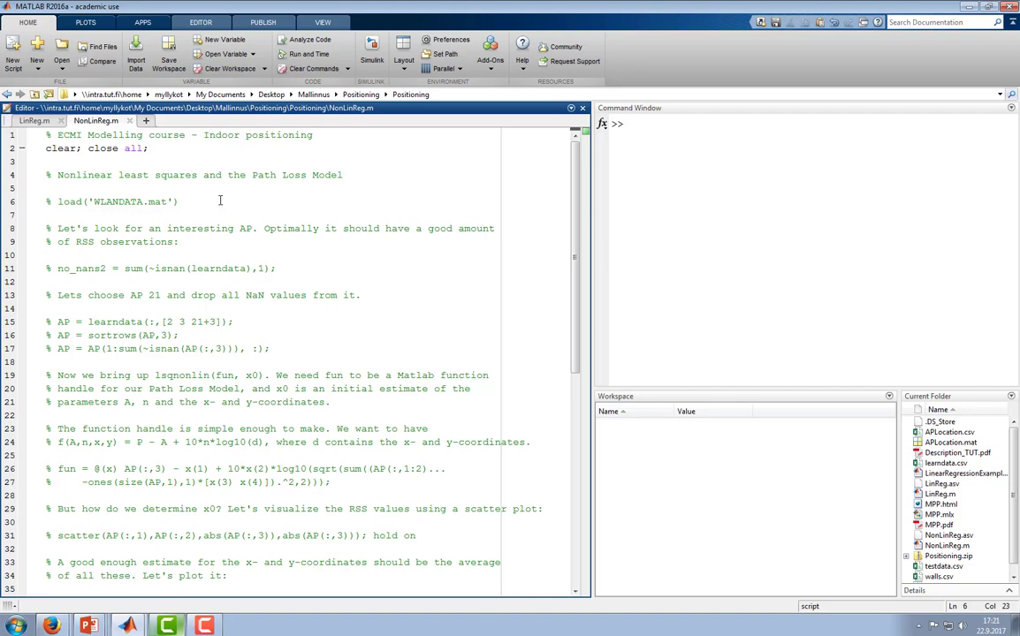
Uncomment the WLANDATA load on line 6 and the no_nans2 count on line 11
{"action": "key", "text": "ctrl+t"}
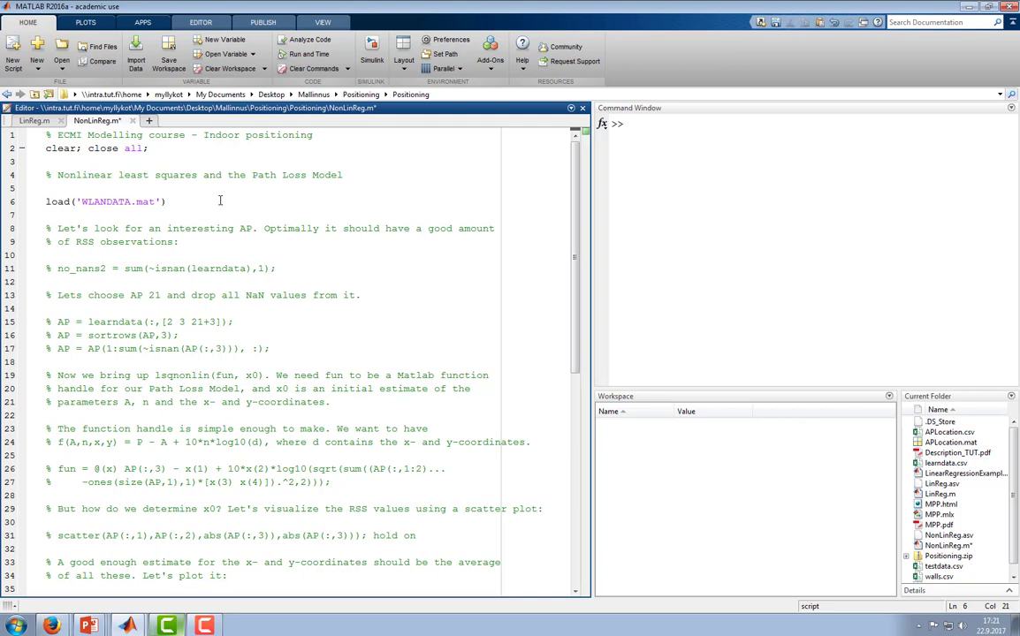
{"action": "key", "text": "Down"}
{"action": "key", "text": "Down"}
{"action": "key", "text": "Down"}
{"action": "key", "text": "Right"}
{"action": "key", "text": "Right"}
{"action": "key", "text": "Down"}
{"action": "key", "text": "Down"}
{"action": "key", "text": "ctrl+t"}
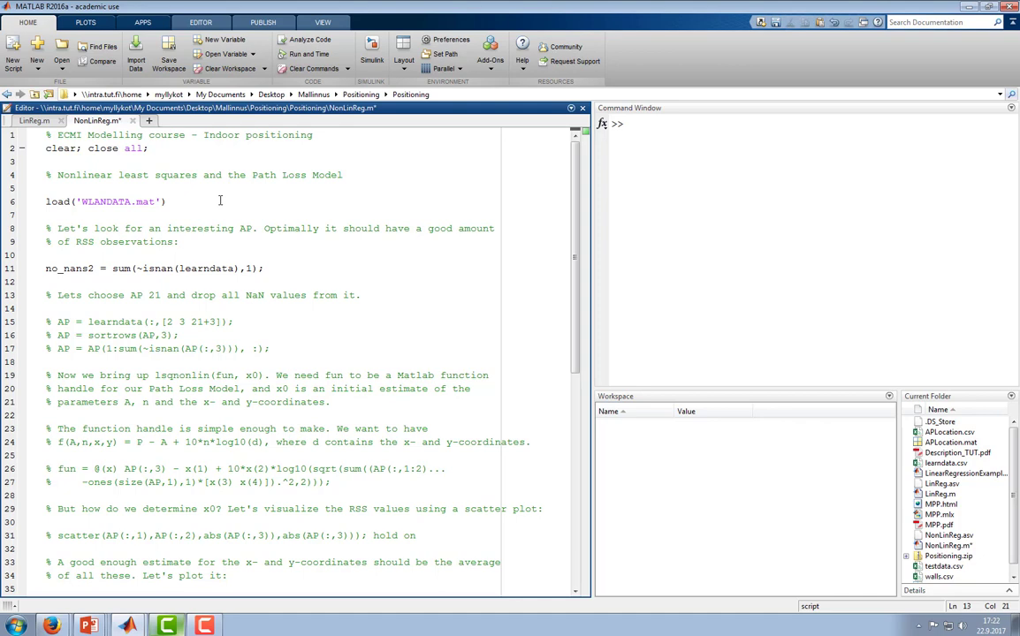
Uncomment the three AP 21 selection lines 15–17
{"action": "key", "text": "Down"}
{"action": "key", "text": "Down"}
{"action": "key", "text": "Down"}
{"action": "key", "text": "Down"}
{"action": "key", "text": "ctrl+t"}
{"action": "key", "text": "Down"}
{"action": "key", "text": "ctrl+t"}
{"action": "key", "text": "Down"}
{"action": "key", "text": "ctrl+t"}
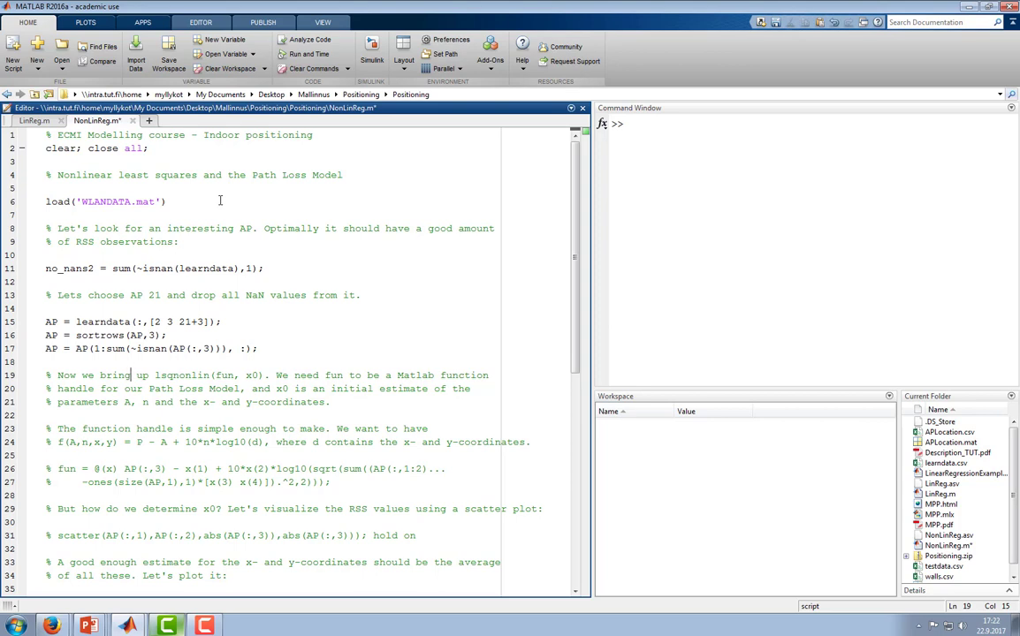
Select and uncomment the path-loss fun handle spanning lines 26–27
{"action": "key", "text": "Down"}
{"action": "key", "text": "Down"}
{"action": "key", "text": "Down"}
{"action": "key", "text": "Down"}
{"action": "key", "text": "shift+Down"}
{"action": "key", "text": "ctrl+t"}
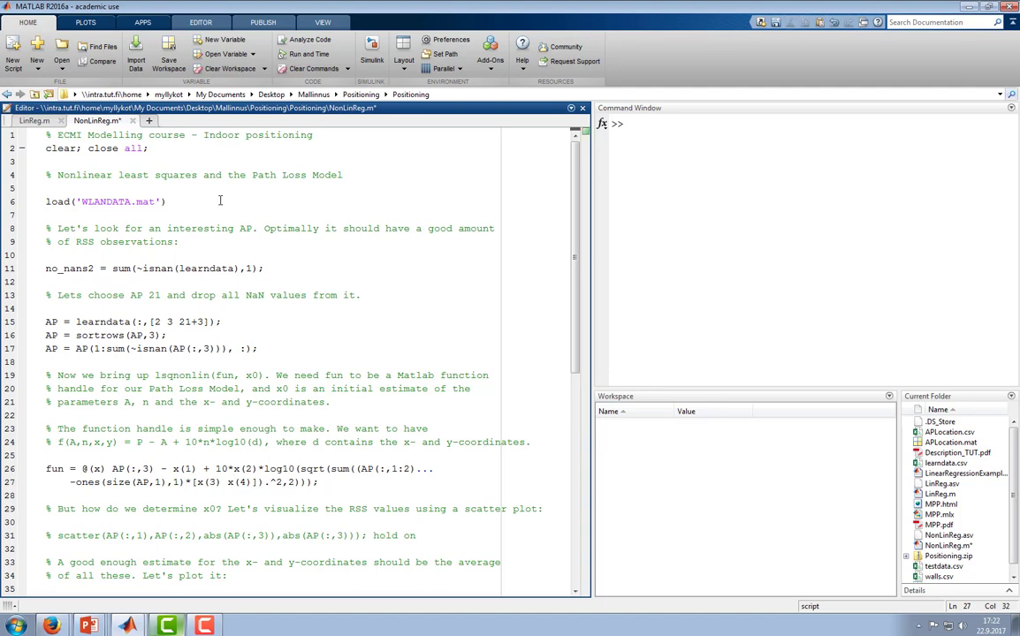
{"action": "key", "text": "Down"}
{"action": "key", "text": "Down"}
{"action": "key", "text": "Down"}
{"action": "key", "text": "Down"}
{"action": "key", "text": "Down"}
{"action": "key", "text": "Down"}
Uncomment the scatter line 31, run NonLinReg with F5, and enlarge Figure 1
{"action": "scroll", "coordinate": [220, 200], "scroll_direction": "down", "scroll_amount": 2}
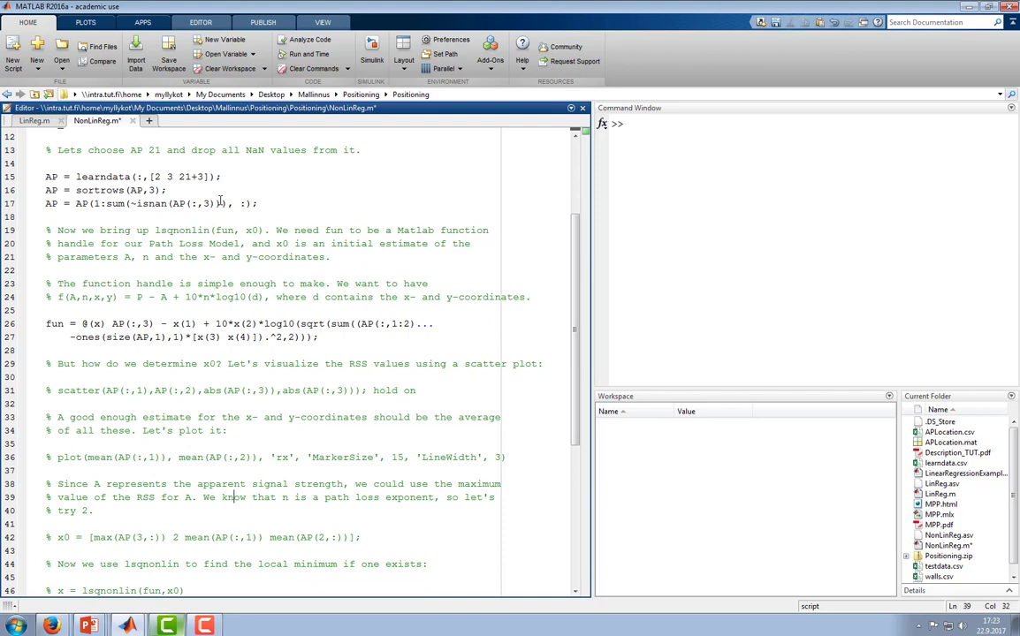
{"action": "key", "text": "Up"}
{"action": "key", "text": "Up"}
{"action": "key", "text": "Up"}
{"action": "scroll", "coordinate": [201, 180], "scroll_direction": "down", "scroll_amount": 1}
{"action": "scroll", "coordinate": [203, 186], "scroll_direction": "down", "scroll_amount": 1}
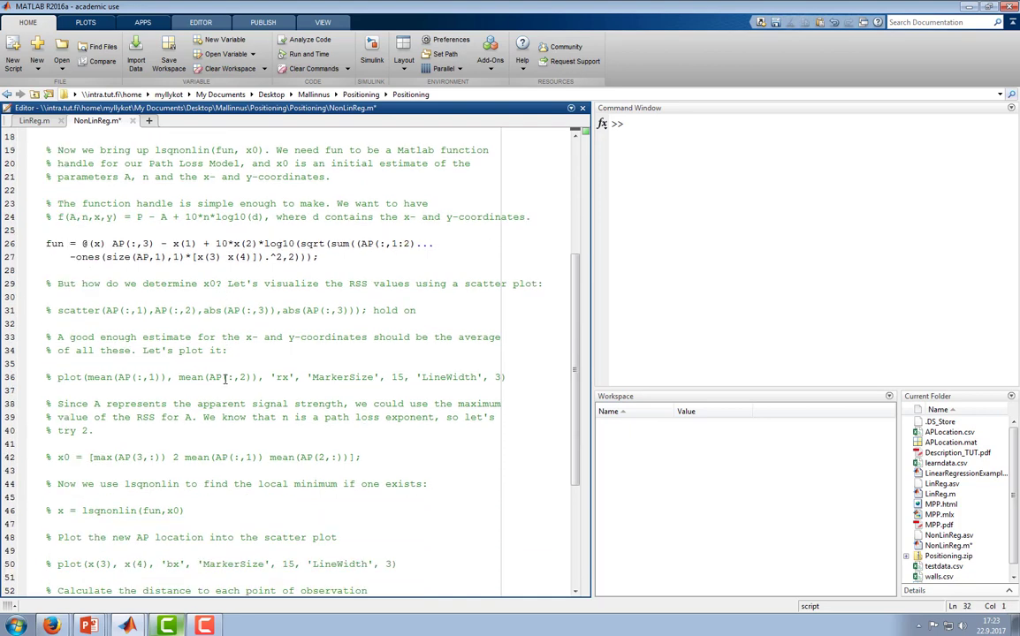
{"action": "left_click", "coordinate": [241, 311]}
{"action": "key", "text": "ctrl+t"}
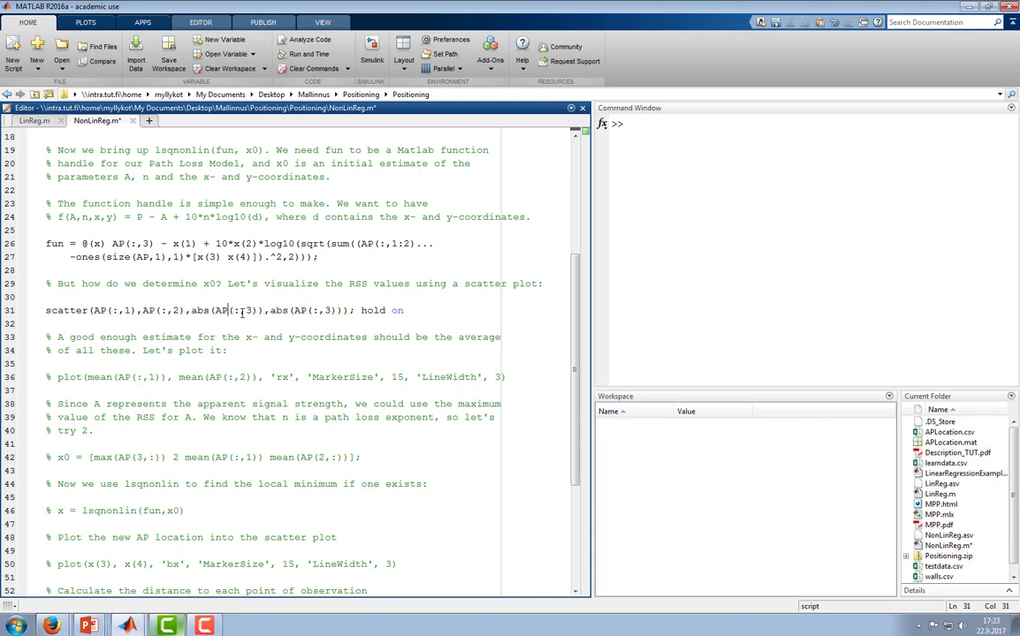
{"action": "key", "text": "F5"}
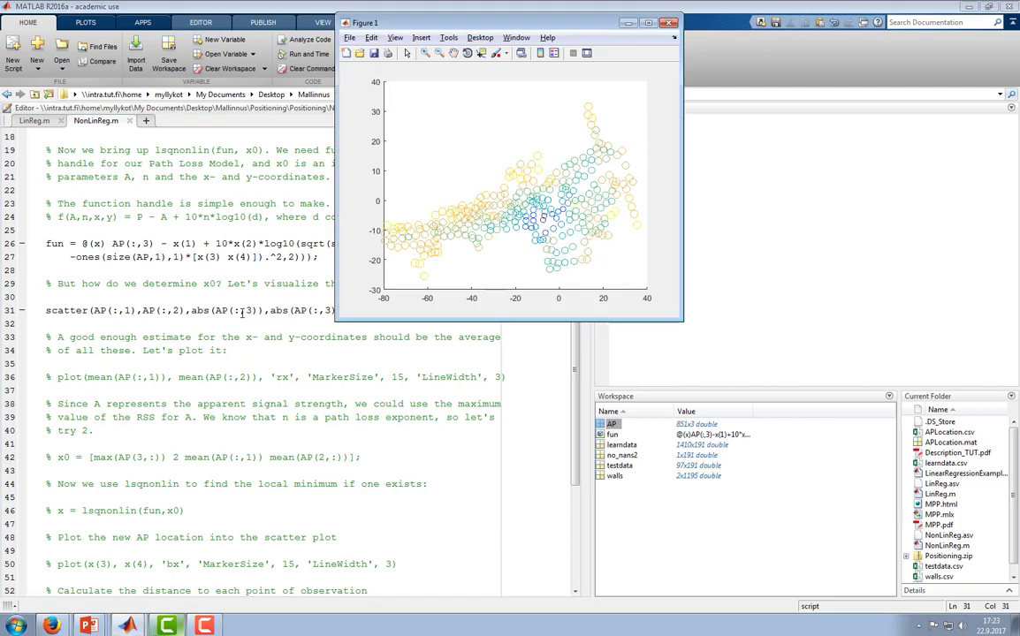
{"action": "mouse_move", "coordinate": [683, 321]}
{"action": "left_mouse_down"}
{"action": "mouse_move", "coordinate": [694, 344]}
{"action": "mouse_move", "coordinate": [829, 469]}
{"action": "left_mouse_up"}
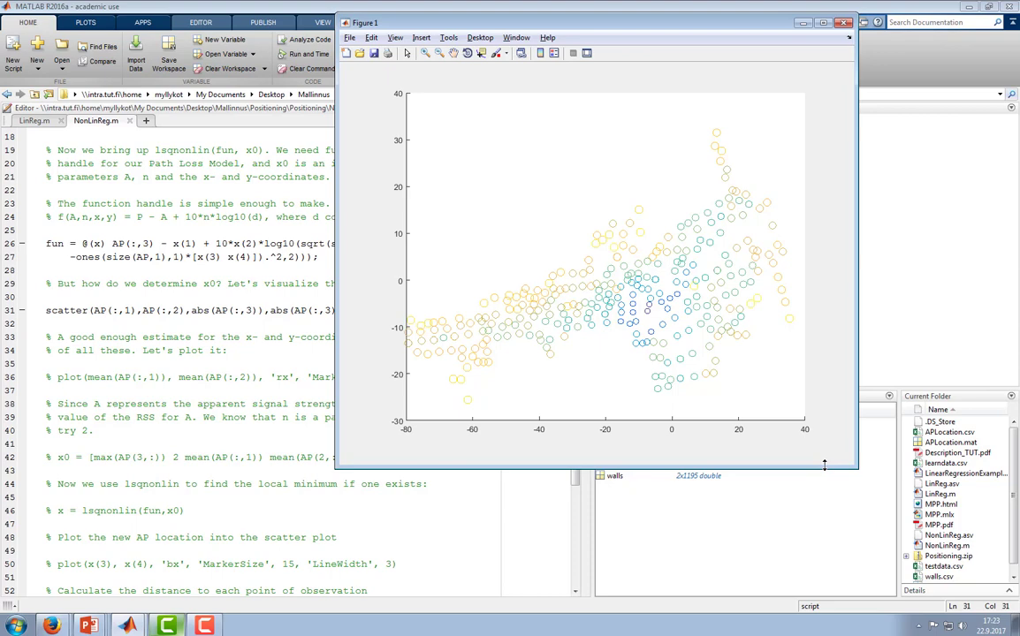
Uncomment the mean-position plot on line 36 and rerun to add the red cross
{"action": "left_click", "coordinate": [185, 381]}
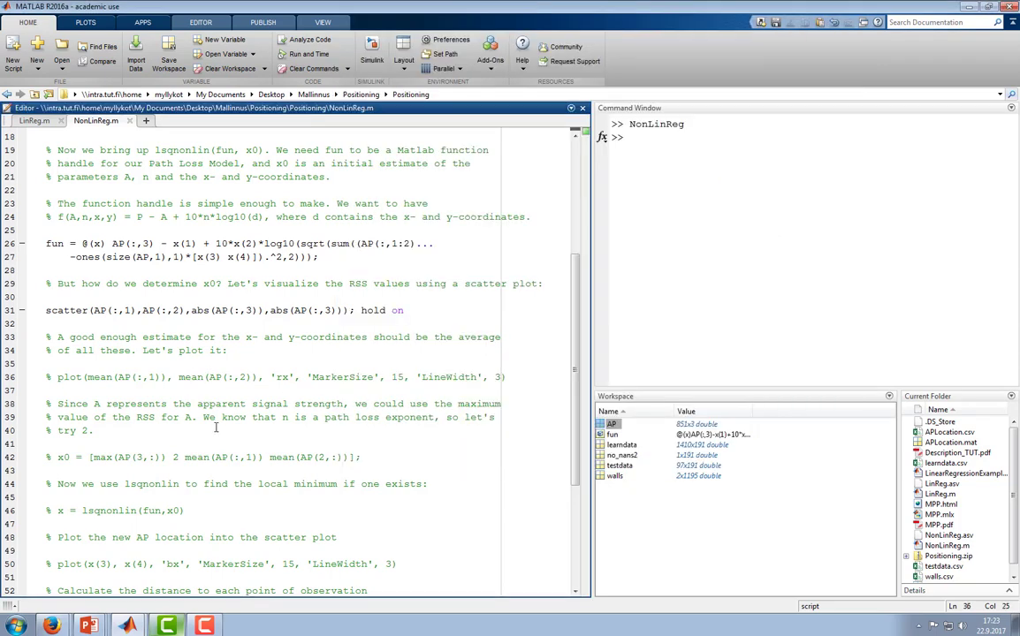
{"action": "key", "text": "ctrl+t"}
{"action": "key", "text": "F5"}
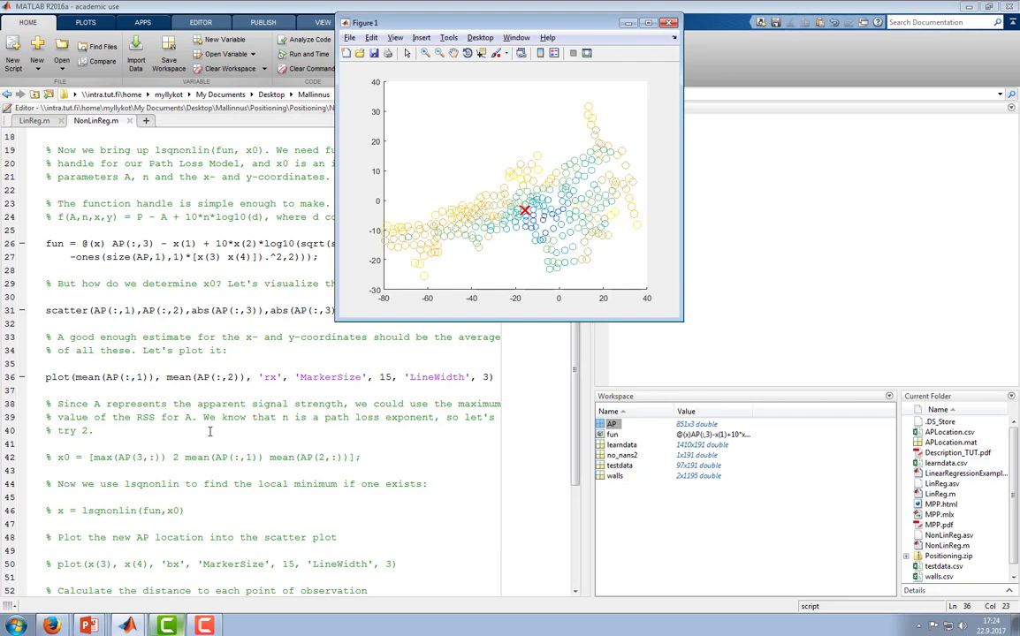
{"action": "left_click", "coordinate": [209, 431]}
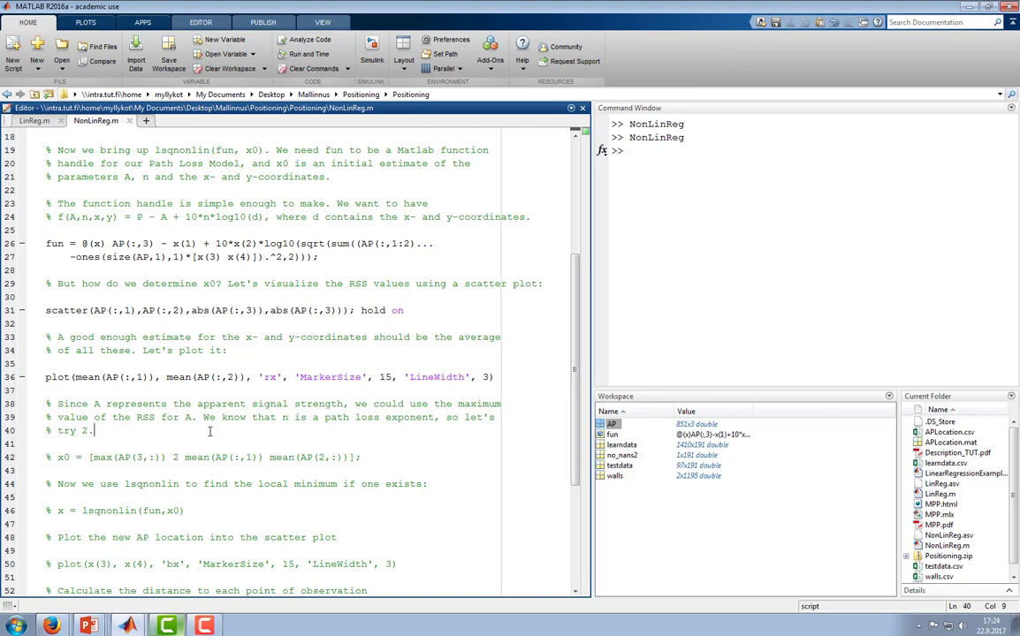
Uncomment the x0 initial-estimate line 42
{"action": "key", "text": "Down"}
{"action": "key", "text": "Down"}
{"action": "key", "text": "ctrl+t"}
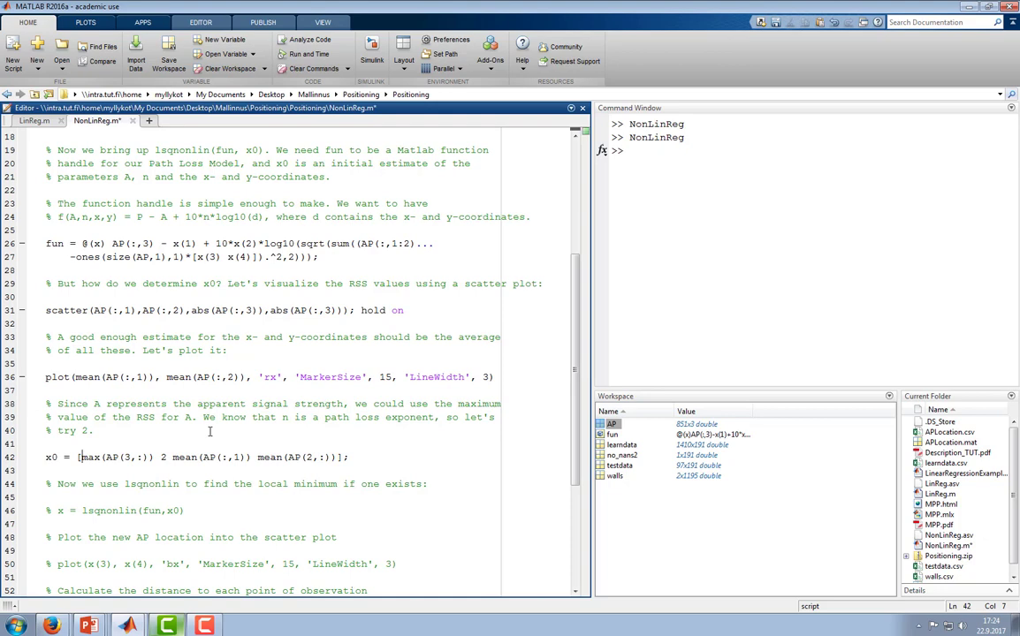
{"action": "key", "text": "ctrl+Right"}
{"action": "key", "text": "ctrl+Right"}
{"action": "key", "text": "ctrl+Right"}
{"action": "key", "text": "ctrl+Right"}
{"action": "key", "text": "Left"}
{"action": "key", "text": "Left"}
{"action": "key", "text": "ctrl+Right"}
{"action": "key", "text": "ctrl+Right"}
{"action": "key", "text": "ctrl+Right"}
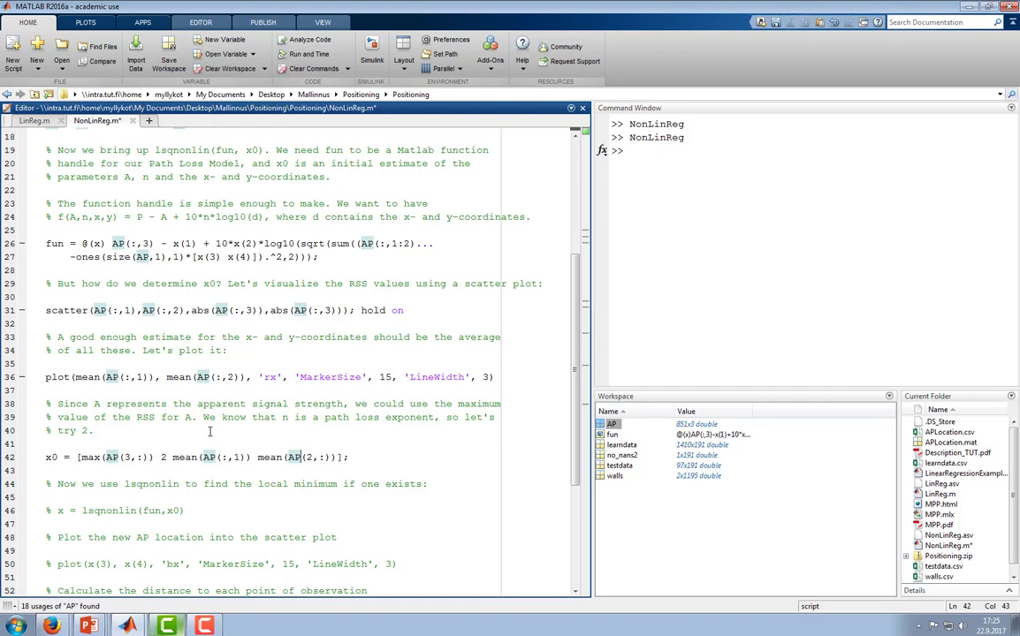
Uncomment the lsqnonlin line 46 and rerun, giving x = -40.1952 2.6682 -6.5796 -8.0625
{"action": "key", "text": "Down"}
{"action": "key", "text": "Down"}
{"action": "key", "text": "Down"}
{"action": "key", "text": "End"}
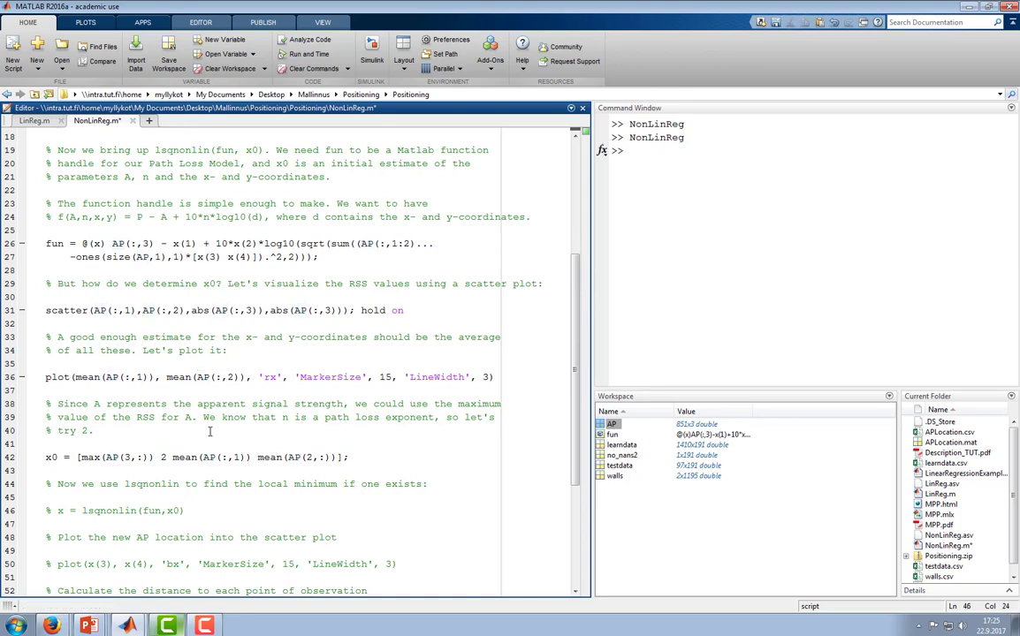
{"action": "key", "text": "ctrl+t"}
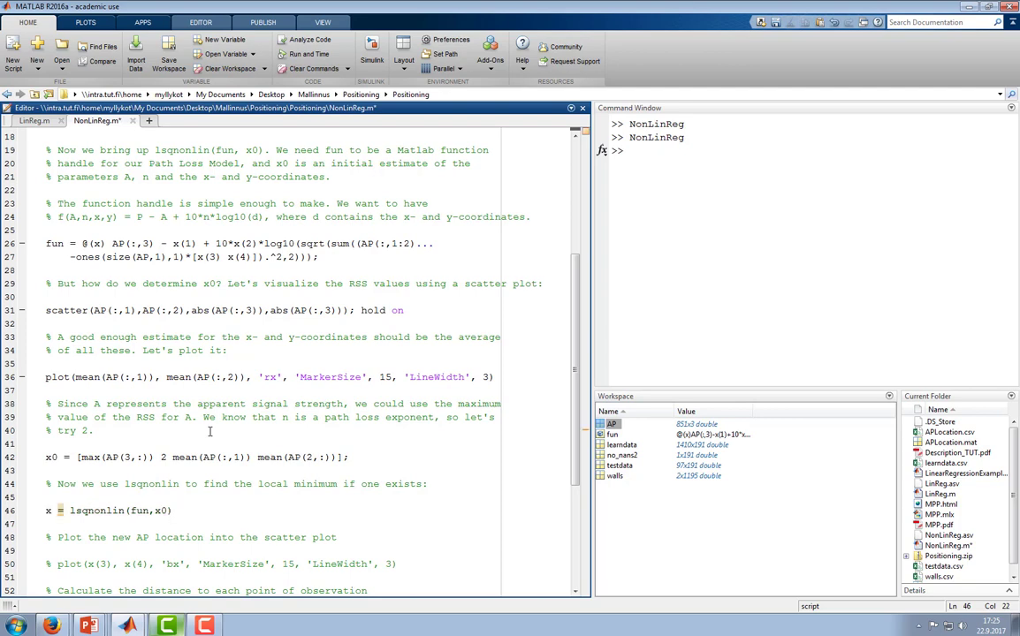
{"action": "key", "text": "F5"}
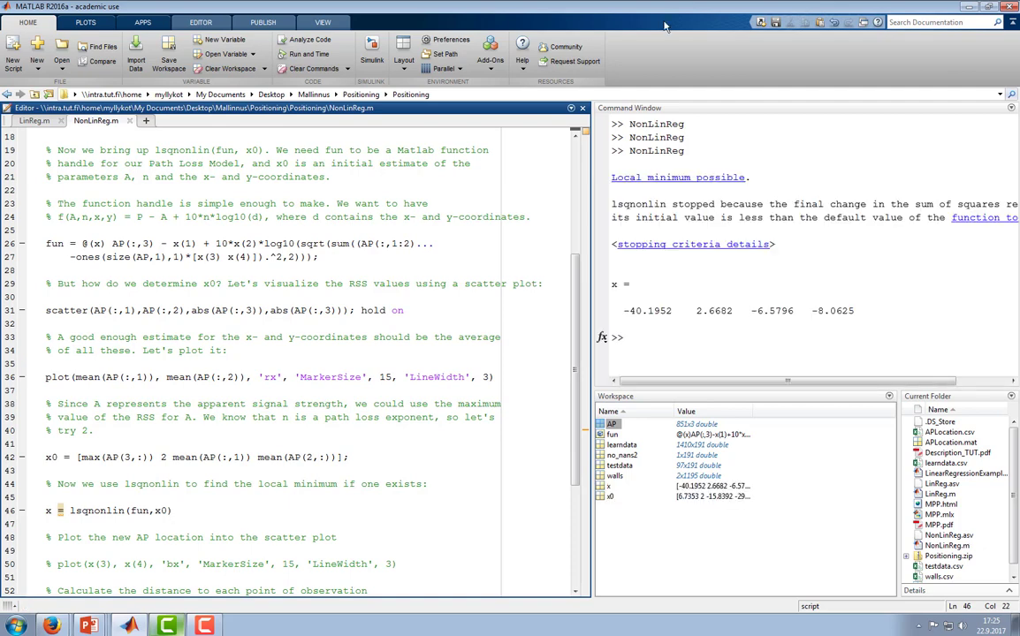
Uncomment the blue-cross plot on line 50 and the distance calculation on line 54
{"action": "left_click_drag", "start_coordinate": [624, 311], "coordinate": [855, 313]}
{"action": "left_click", "coordinate": [630, 324]}
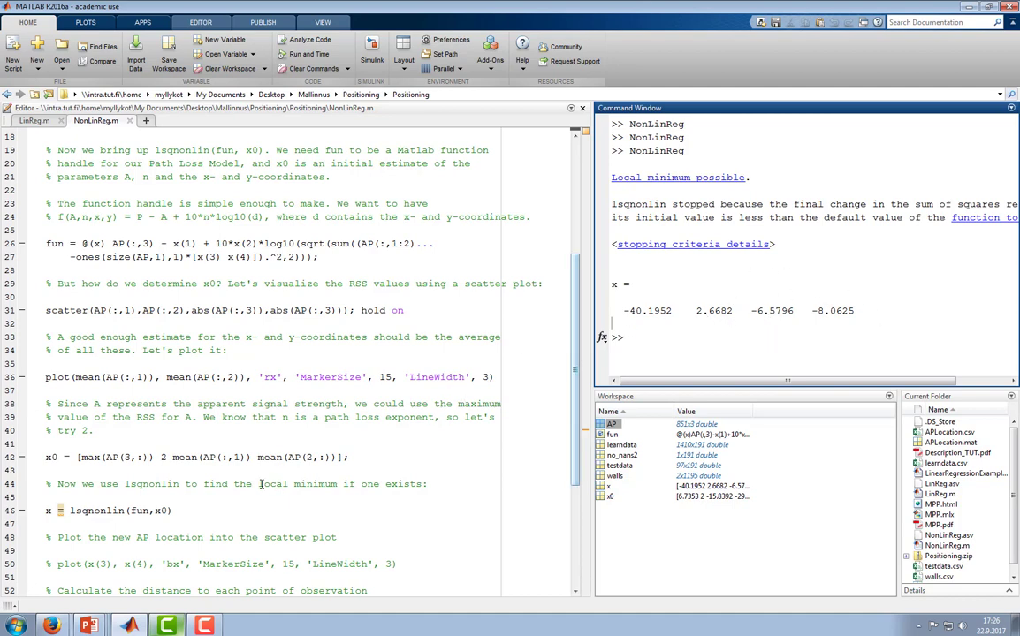
{"action": "scroll", "coordinate": [262, 485], "scroll_direction": "down", "scroll_amount": 5}
{"action": "left_click", "coordinate": [403, 361]}
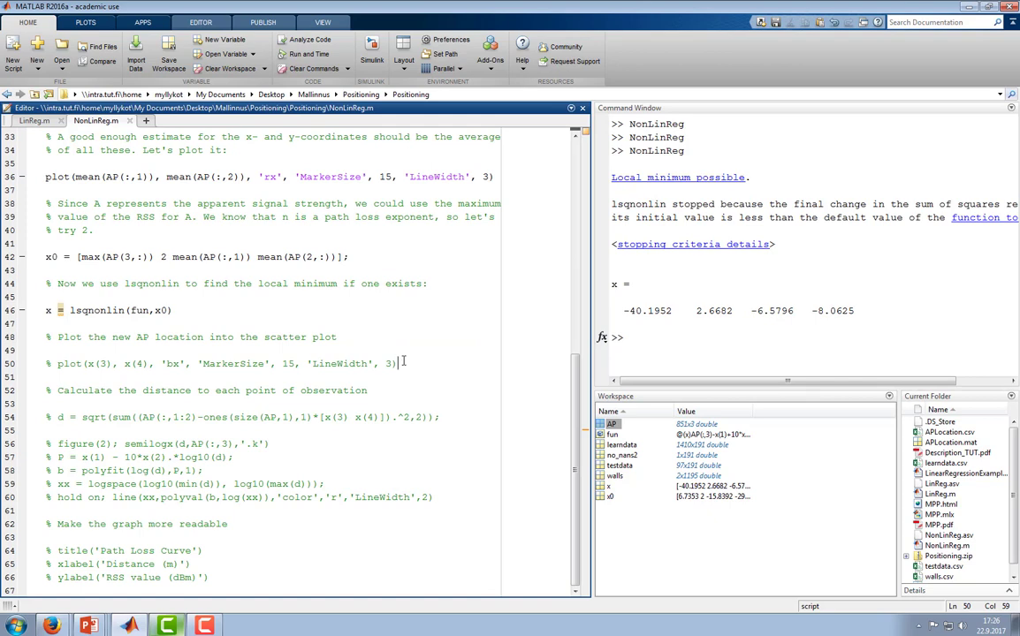
{"action": "key", "text": "ctrl+t"}
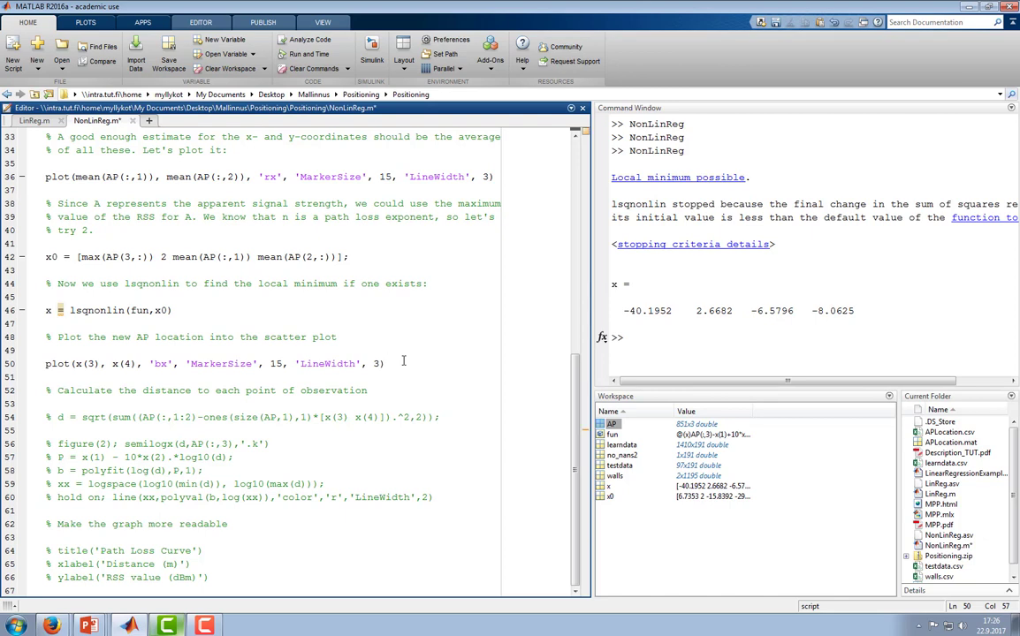
{"action": "key", "text": "Down"}
{"action": "key", "text": "Down"}
{"action": "key", "text": "Down"}
{"action": "key", "text": "ctrl+t"}
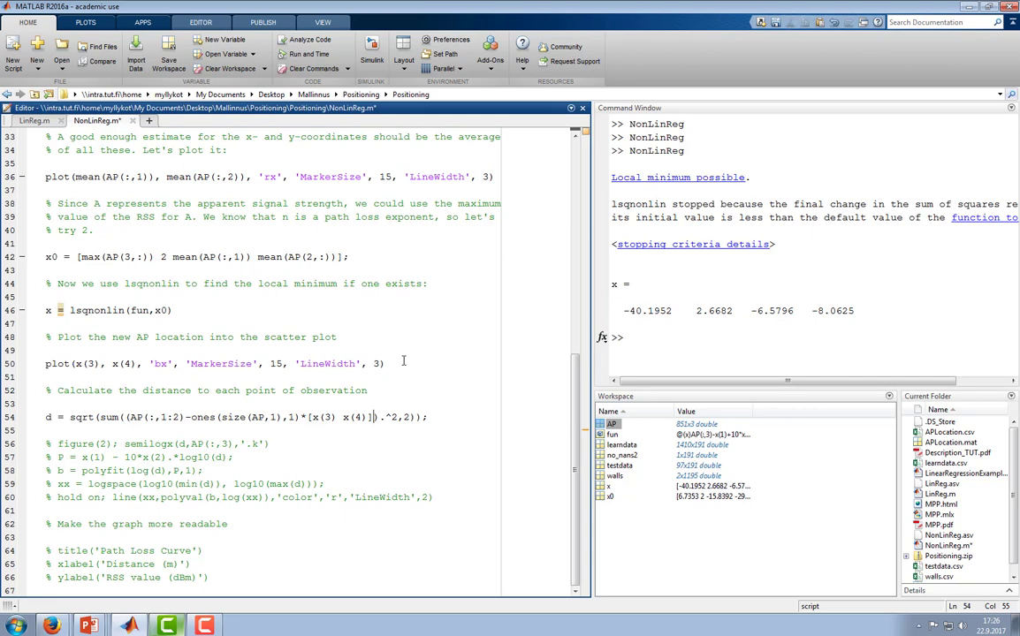
Uncomment the curve-fitting lines 56–60
{"action": "key", "text": "Down"}
{"action": "key", "text": "Down"}
{"action": "key", "text": "ctrl+t"}
{"action": "key", "text": "Down"}
{"action": "key", "text": "ctrl+t"}
{"action": "key", "text": "Down"}
{"action": "key", "text": "ctrl+t"}
{"action": "key", "text": "Down"}
{"action": "key", "text": "ctrl+t"}
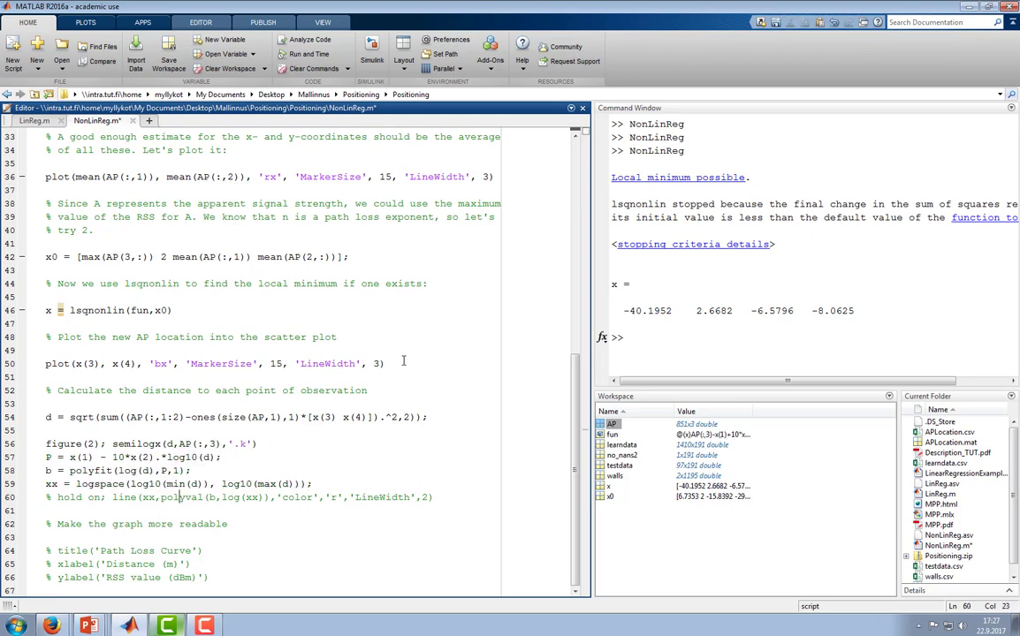
{"action": "key", "text": "Down"}
{"action": "key", "text": "ctrl+t"}
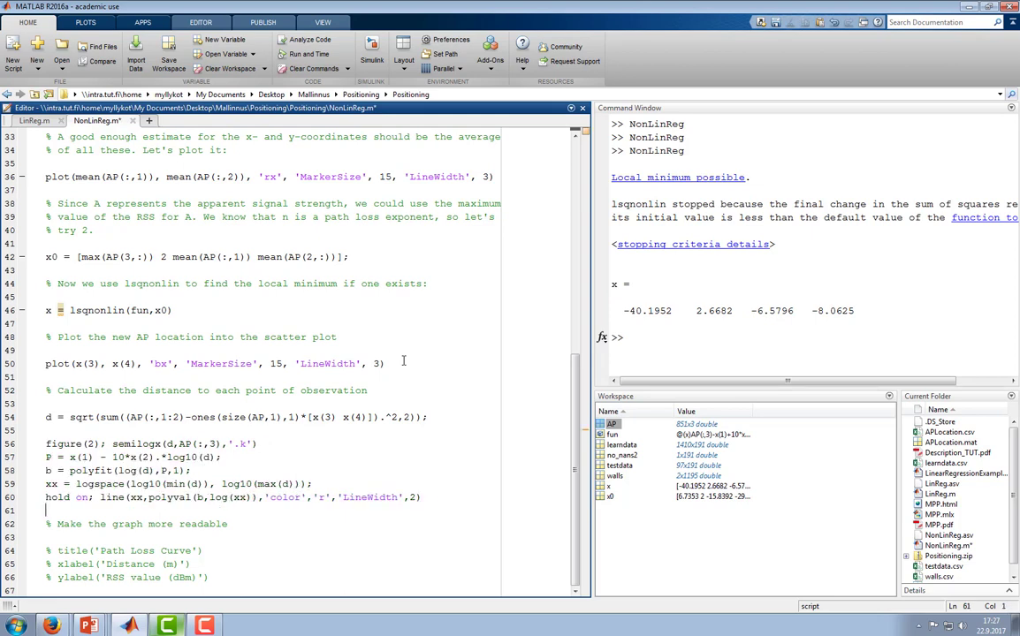
Uncomment the title and axis label lines 64–66 and rerun the script
{"action": "key", "text": "Down"}
{"action": "key", "text": "Down"}
{"action": "key", "text": "Down"}
{"action": "key", "text": "ctrl+t"}
{"action": "key", "text": "Down"}
{"action": "key", "text": "ctrl+t"}
{"action": "key", "text": "Down"}
{"action": "key", "text": "ctrl+t"}
{"action": "key", "text": "F5"}
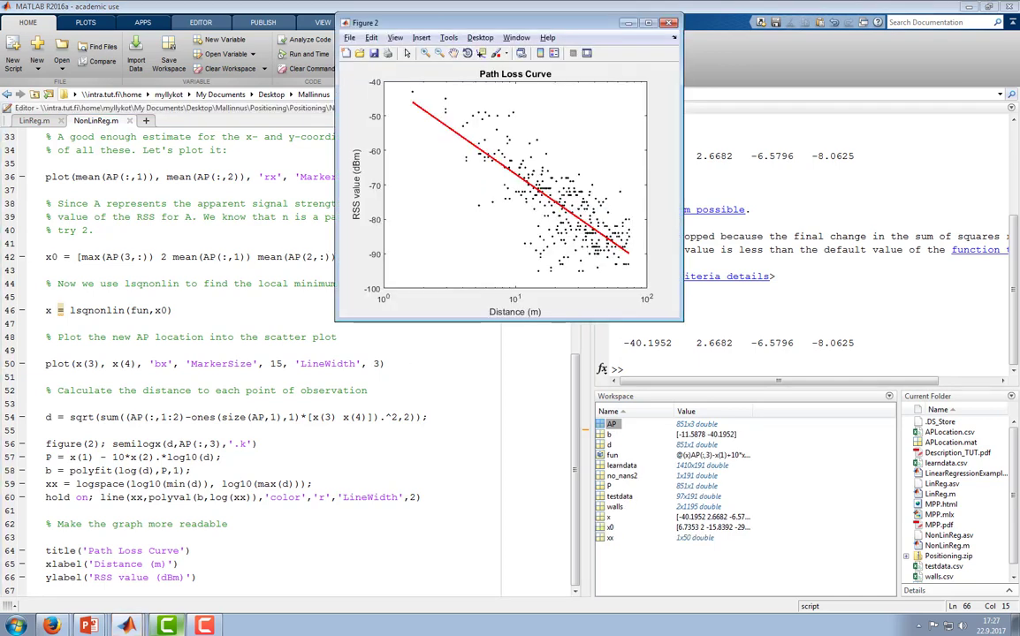
Arrange the scatter plot and the Path Loss Curve figures side by side
{"action": "mouse_move", "coordinate": [422, 22]}
{"action": "left_mouse_down"}
{"action": "mouse_move", "coordinate": [583, 30]}
{"action": "mouse_move", "coordinate": [707, 81]}
{"action": "left_mouse_up"}
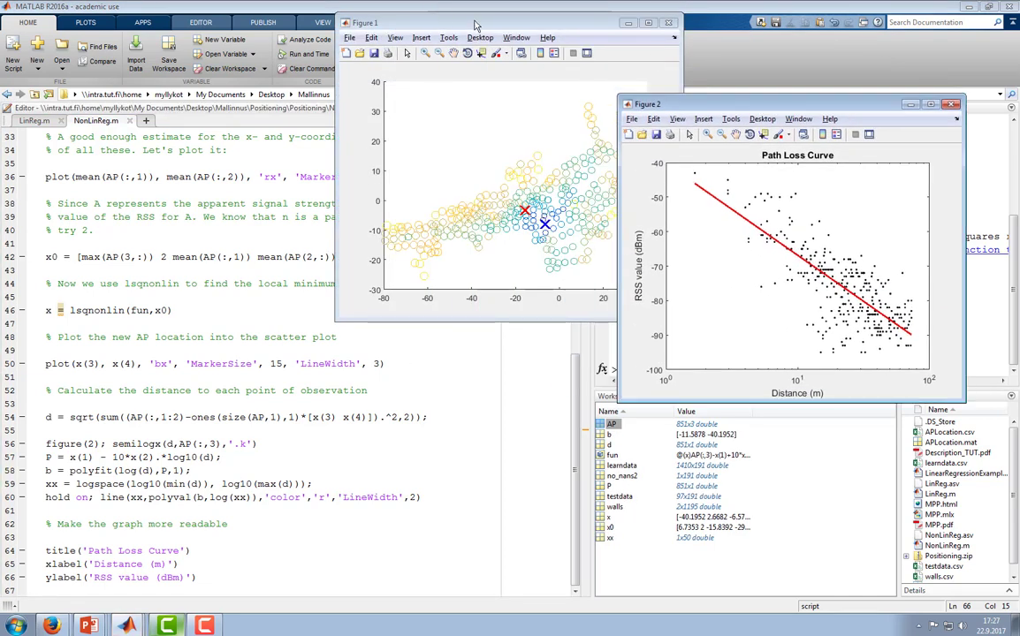
{"action": "left_click_drag", "start_coordinate": [429, 22], "coordinate": [210, 114]}
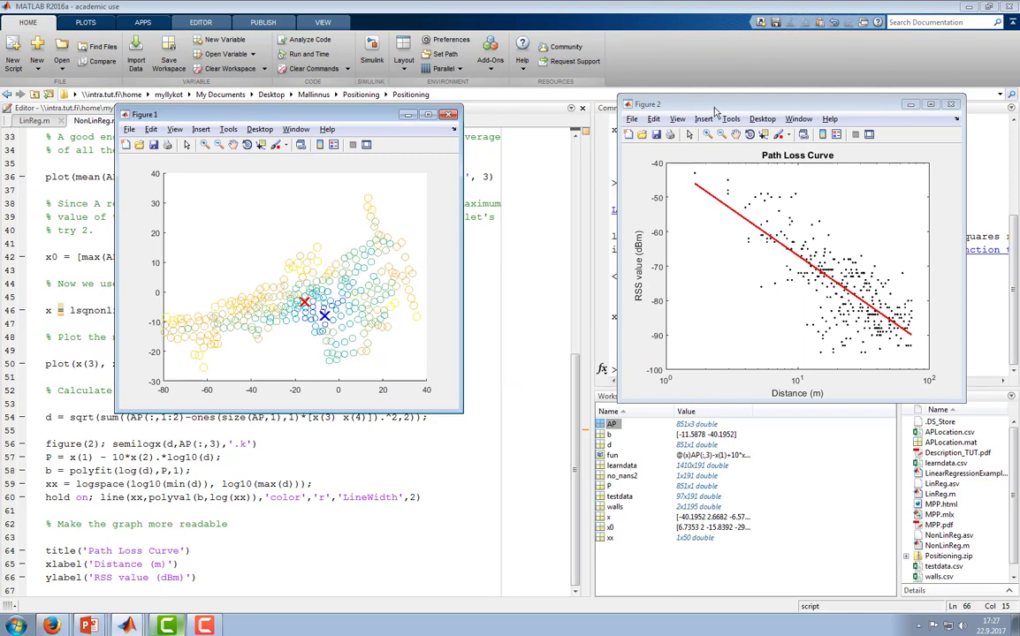
{"action": "left_click_drag", "start_coordinate": [719, 110], "coordinate": [607, 117]}
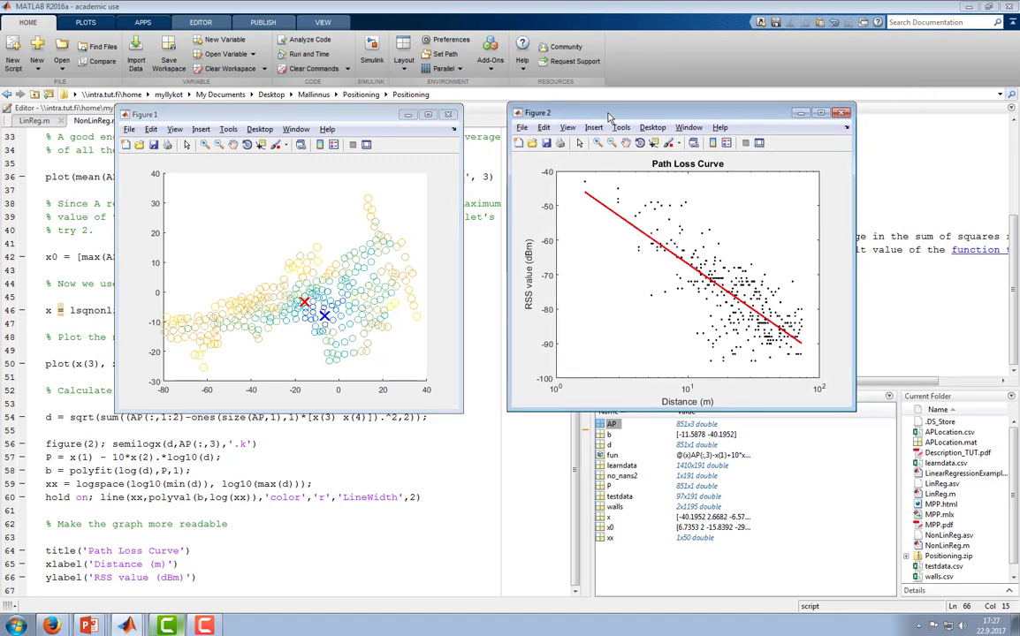